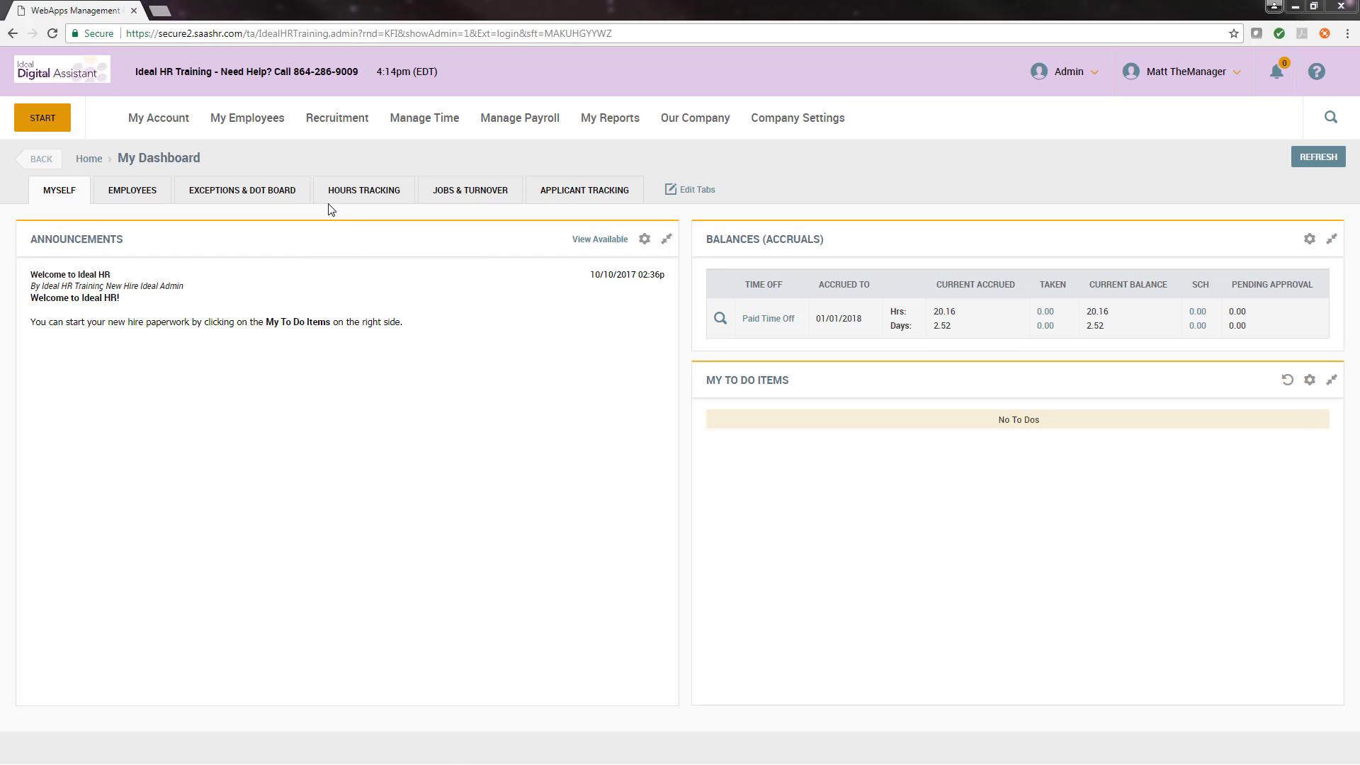
Step: Start a Terminate Employee HR action request and choose the non-manager demo employee from the employee lookup
click(268, 136)
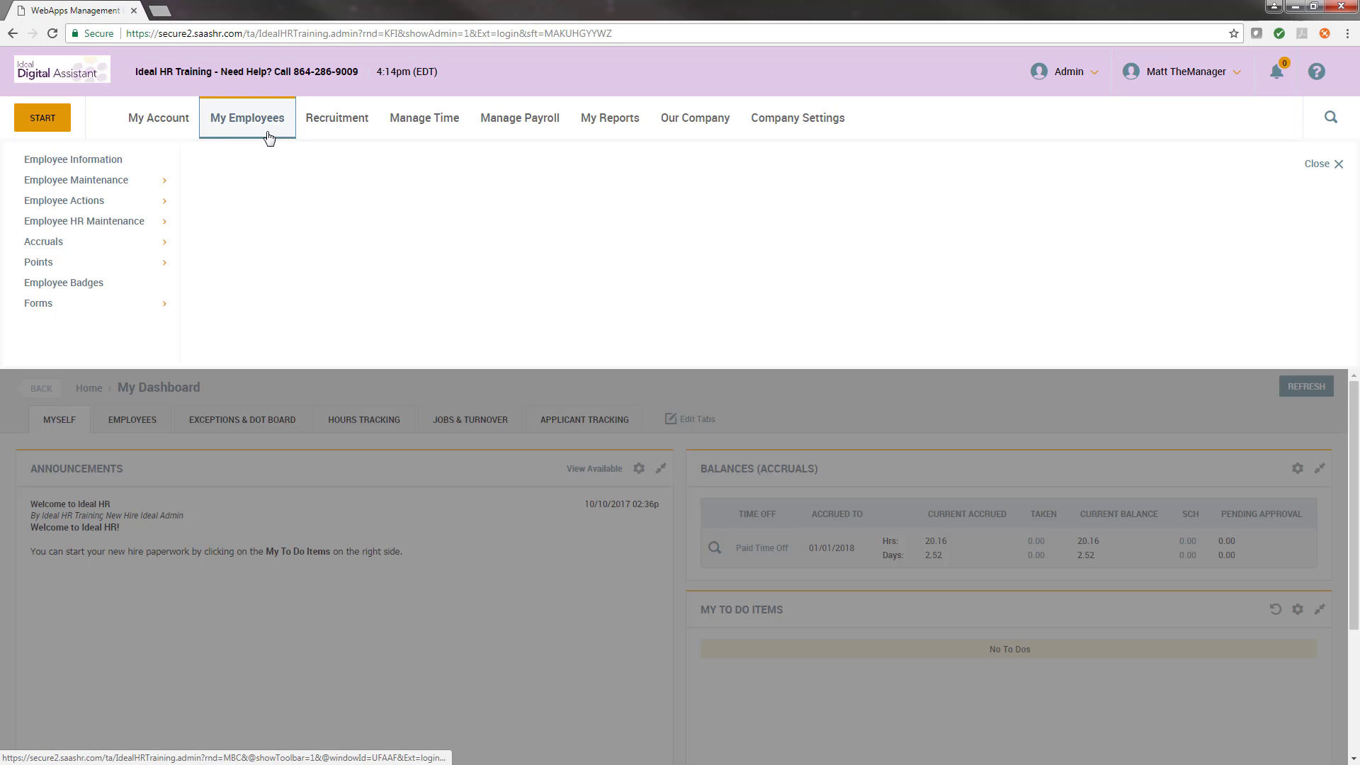
click(103, 201)
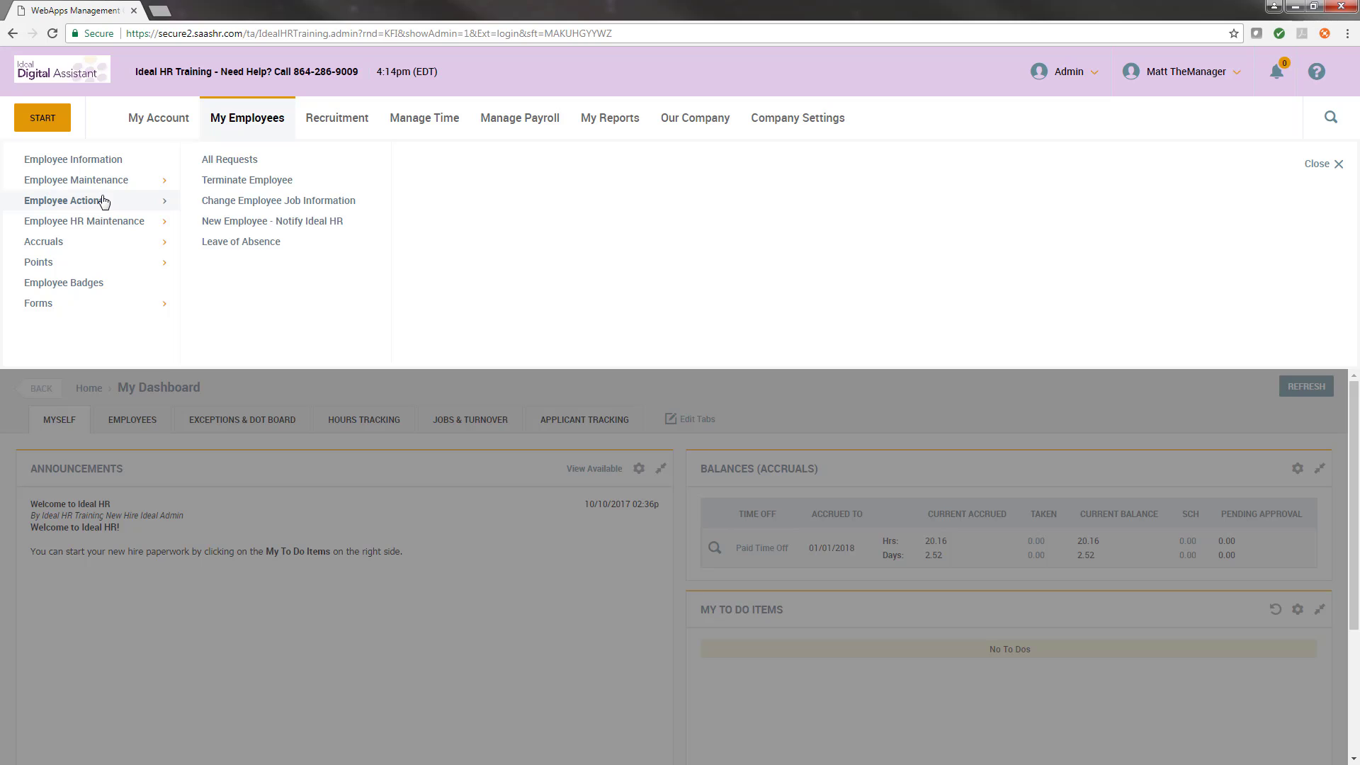
click(252, 182)
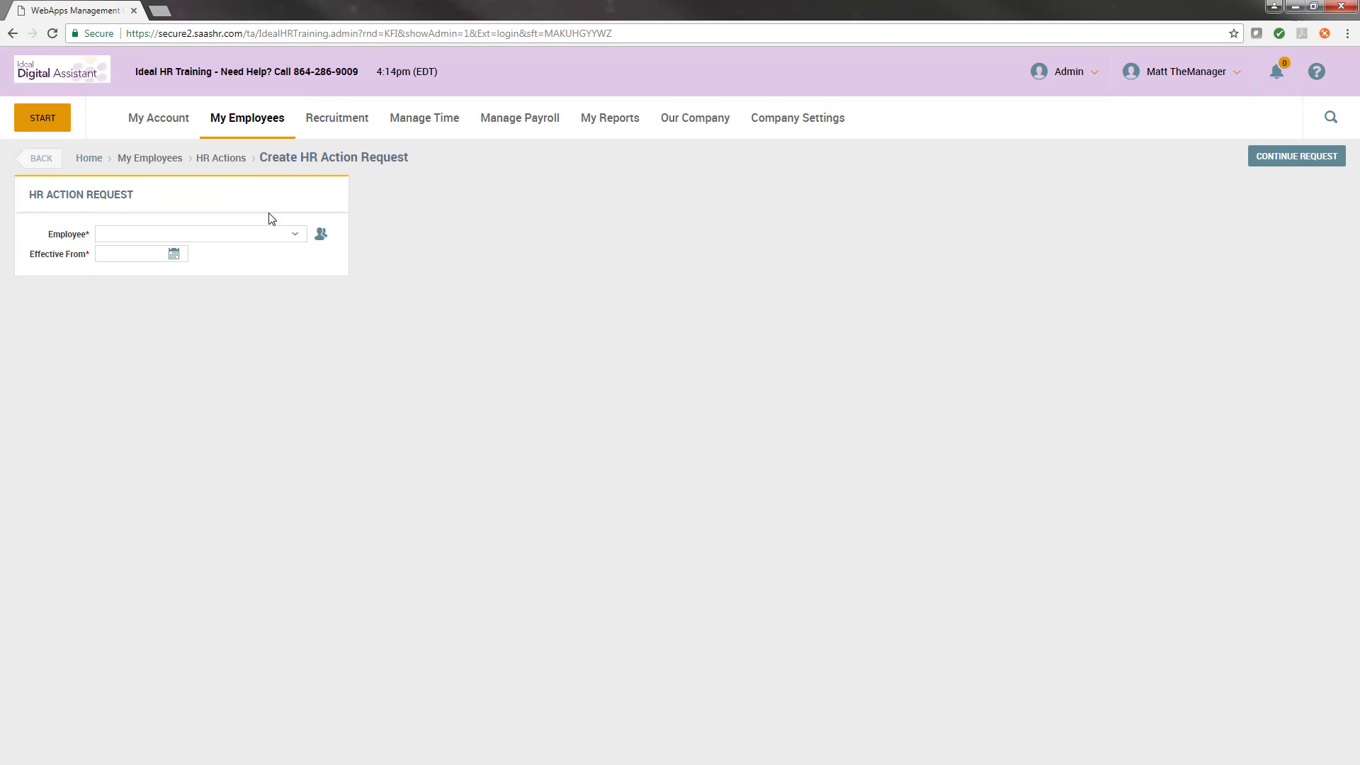
click(321, 236)
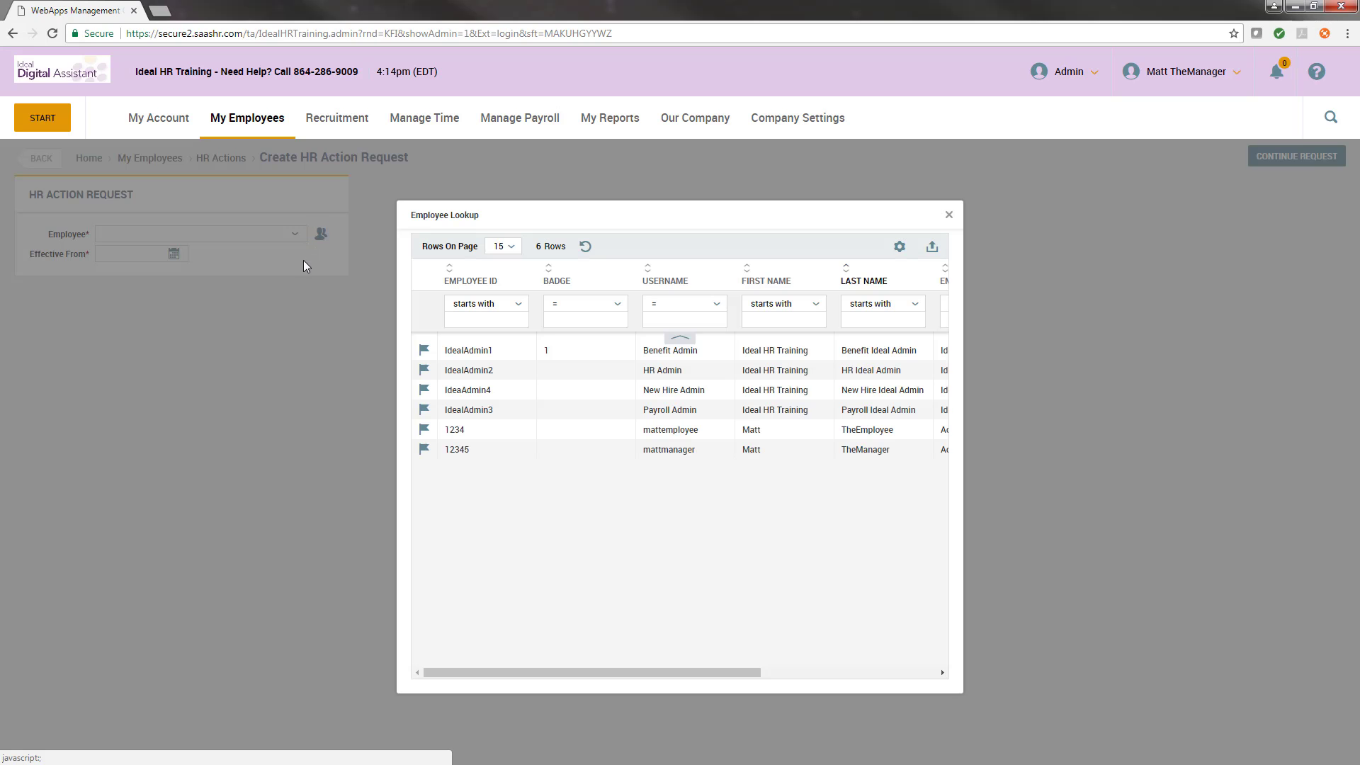
click(424, 430)
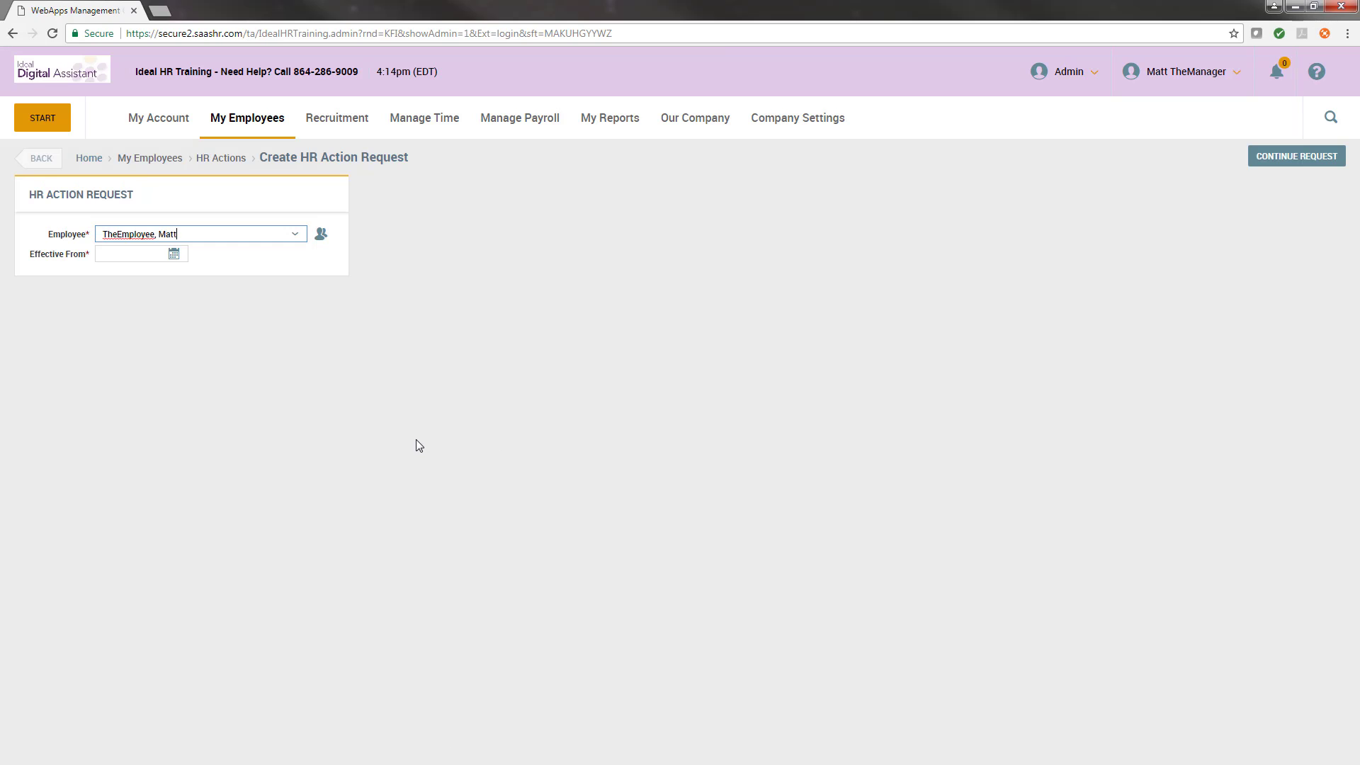
Step: Set the request's effective date to 11/03/2017 and continue to the full request form
click(176, 257)
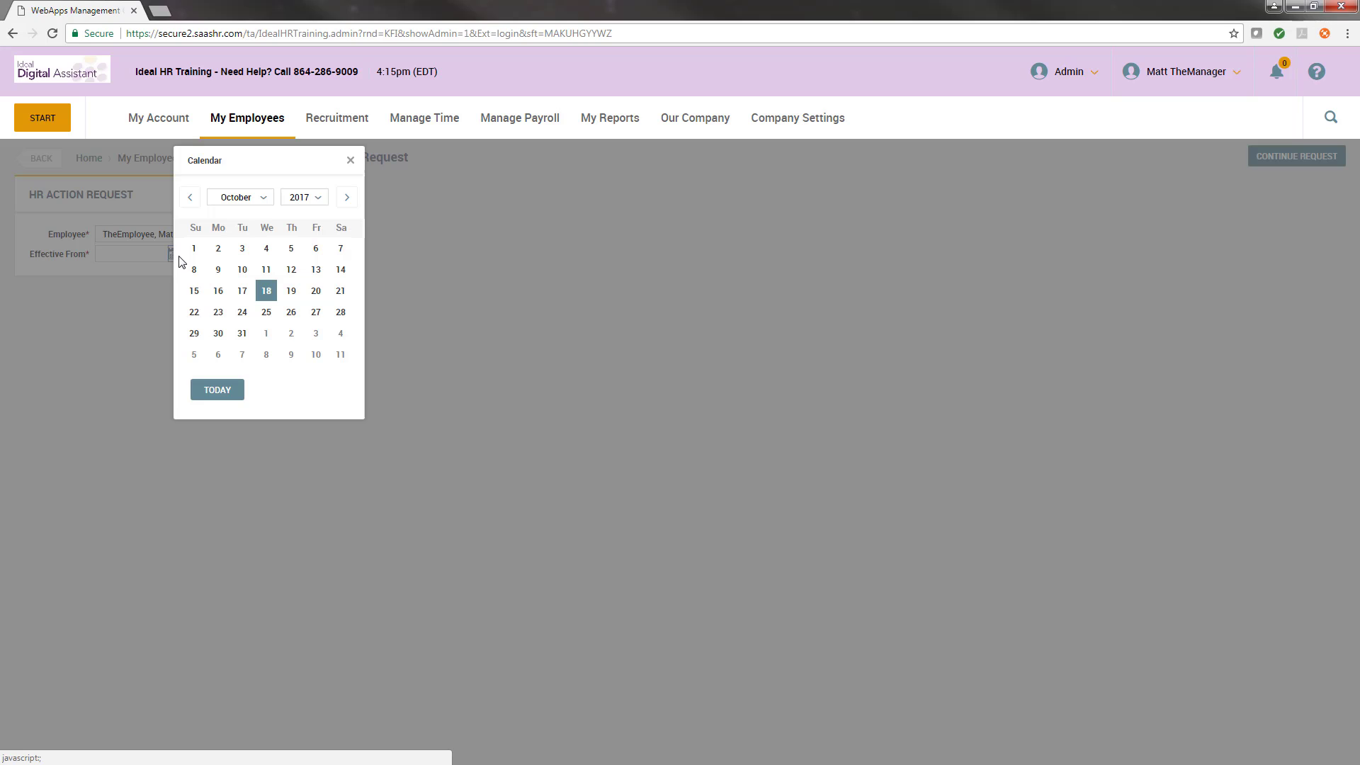
click(315, 337)
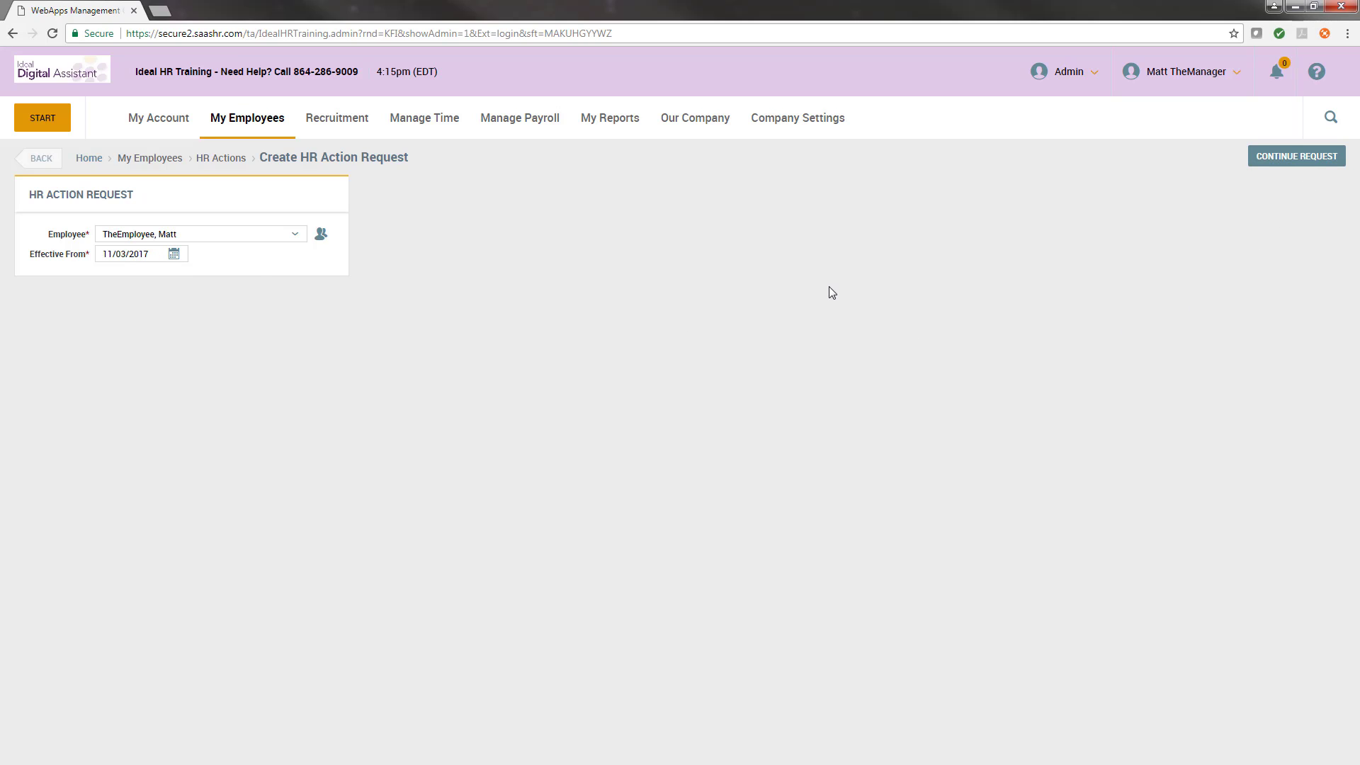
click(1273, 160)
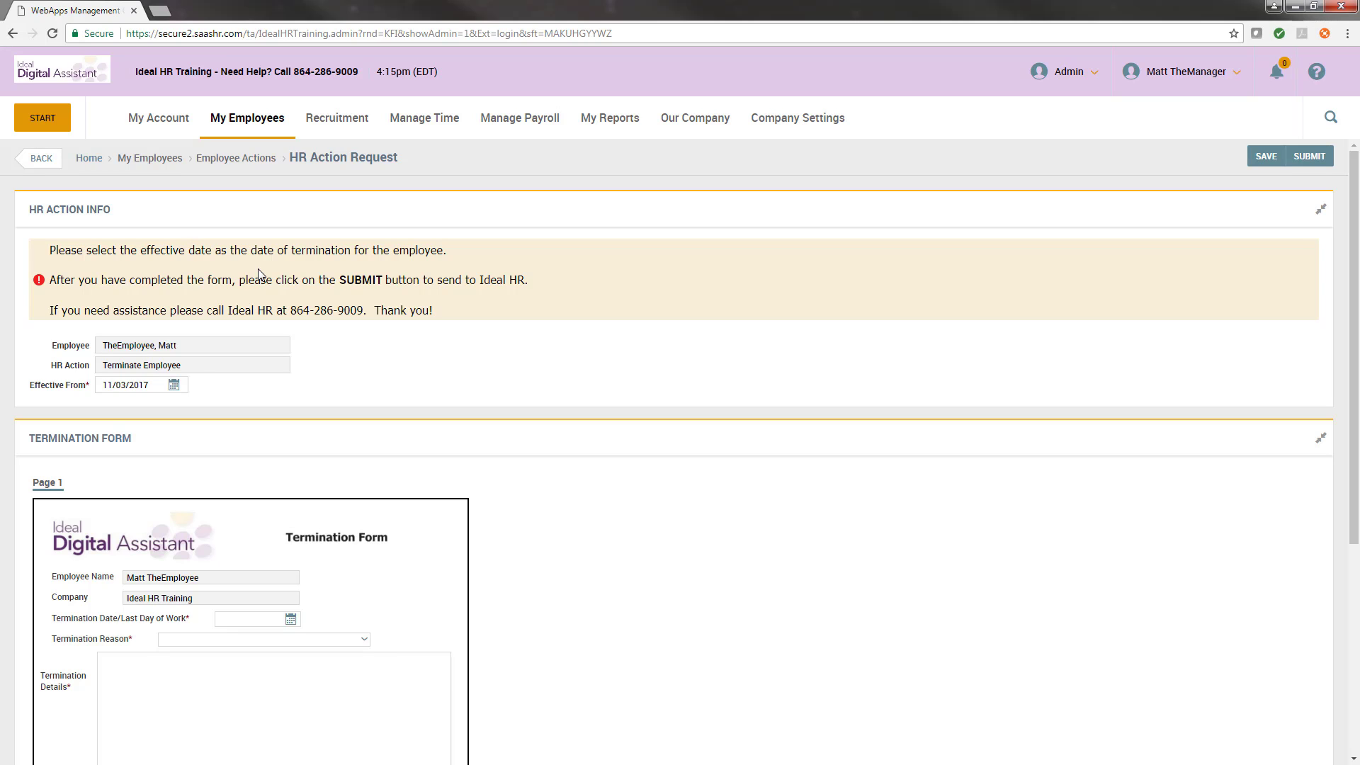
Step: Set the Termination Date/Last Day of Work on the termination form to 10/18/2017
scroll(451, 327, down, 3)
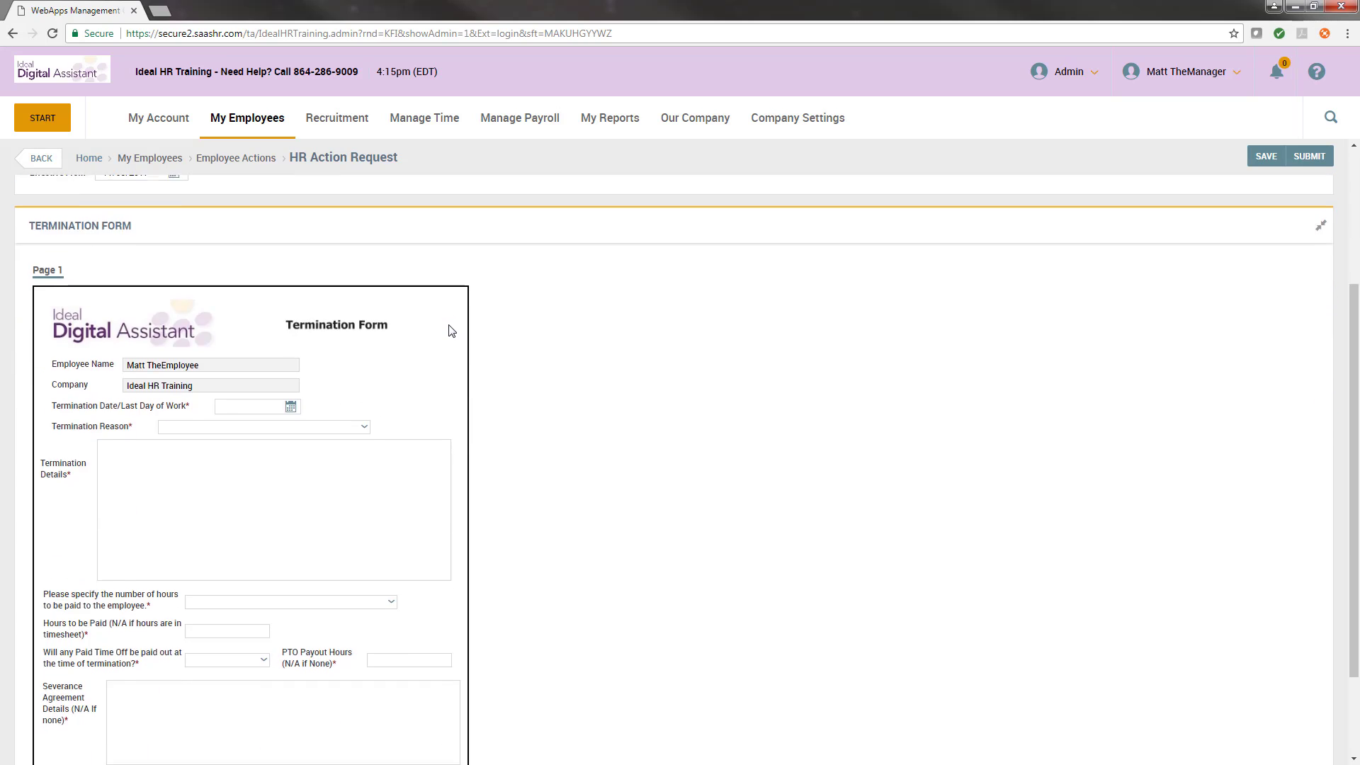
scroll(450, 330, down, 1)
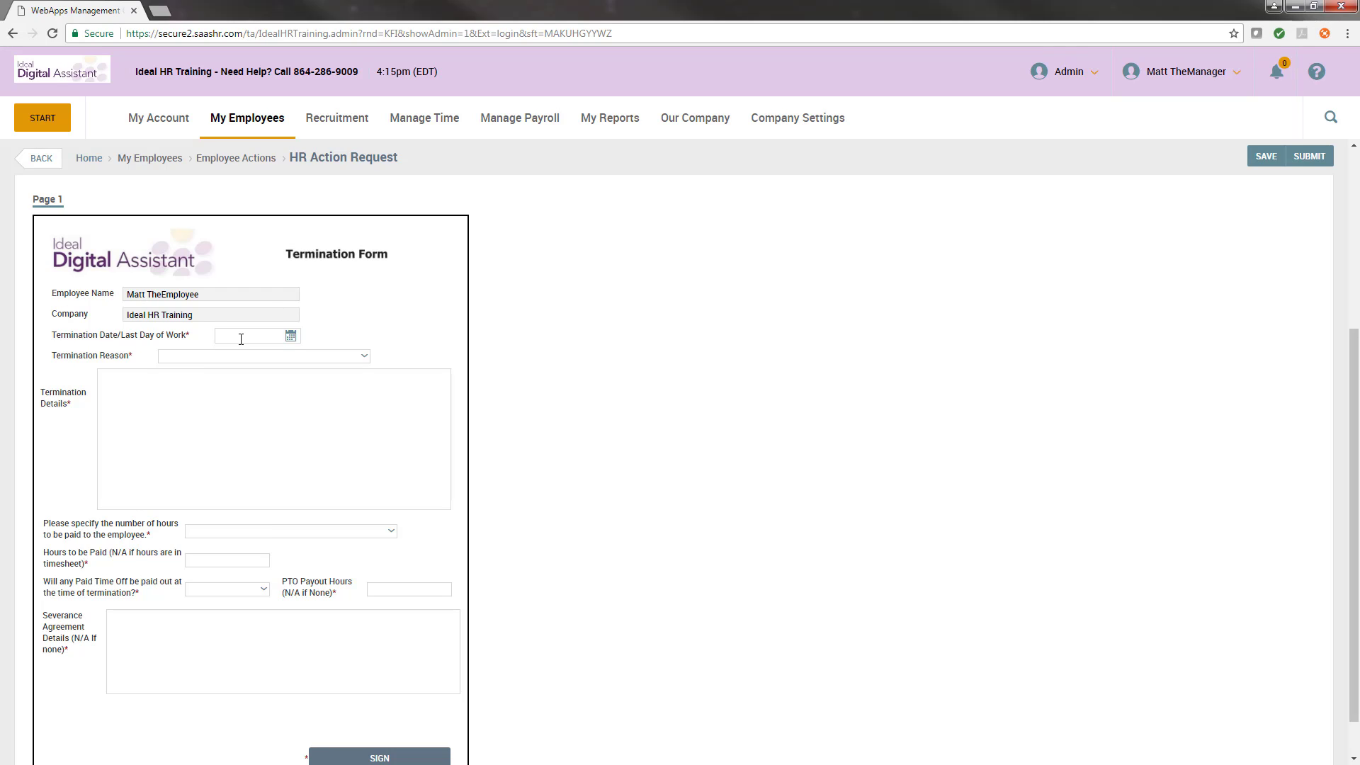
click(291, 336)
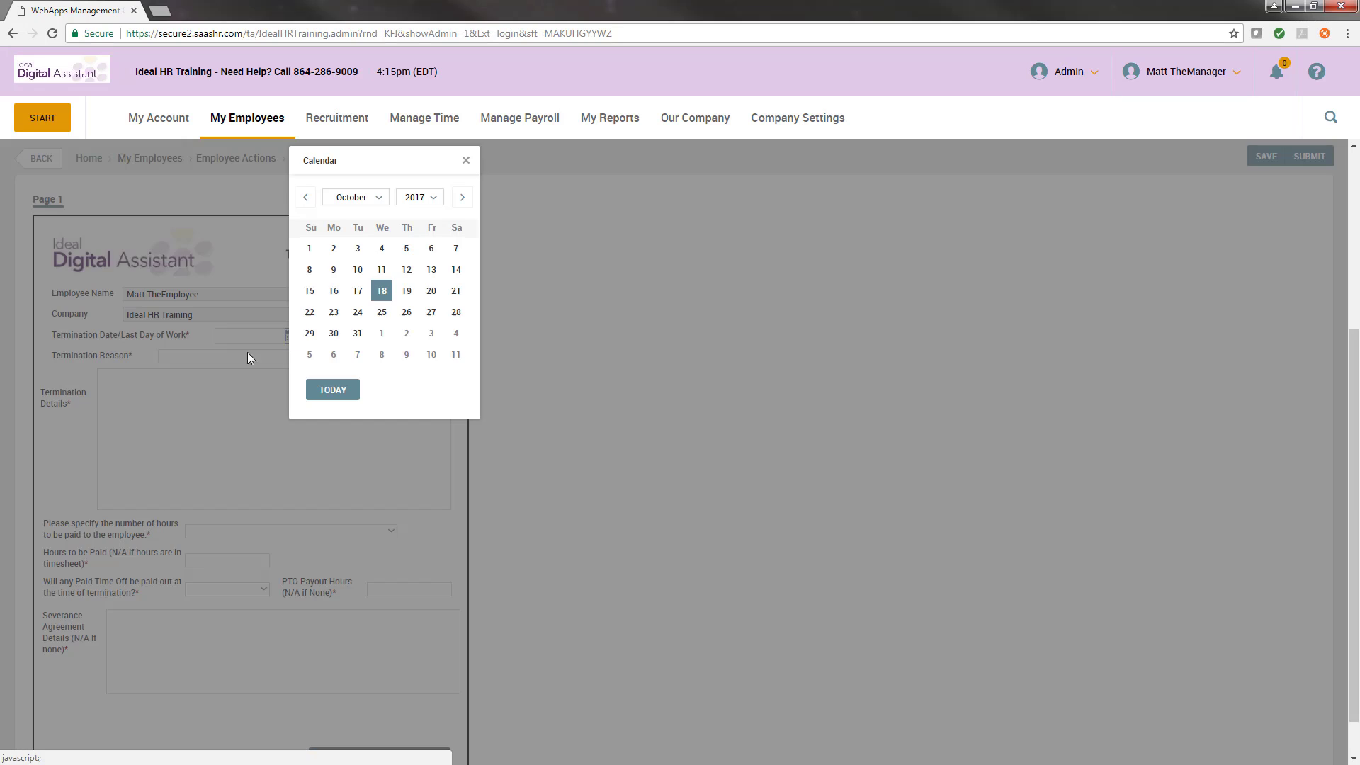
click(376, 293)
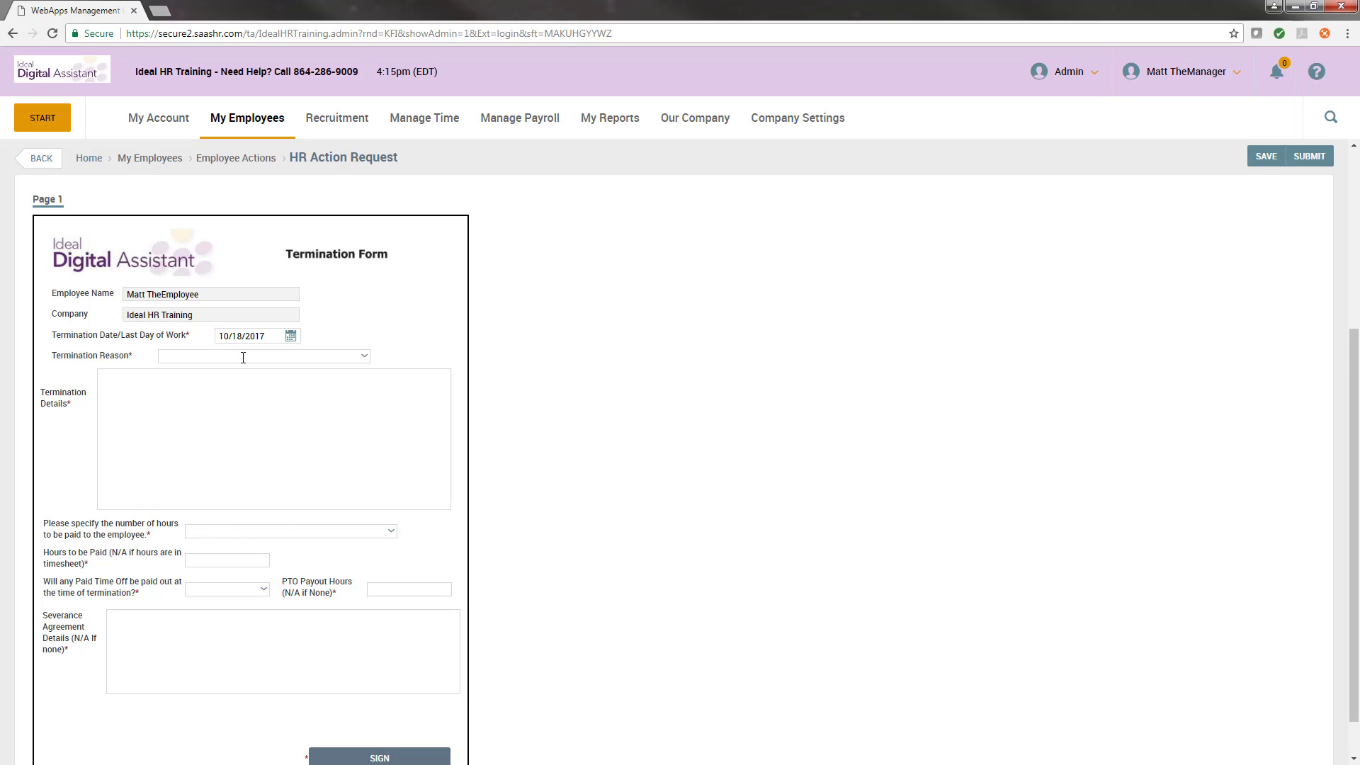
Step: Set the termination reason to "Policy Violation - please explain below" and enter "Termination details." as the termination details
click(243, 356)
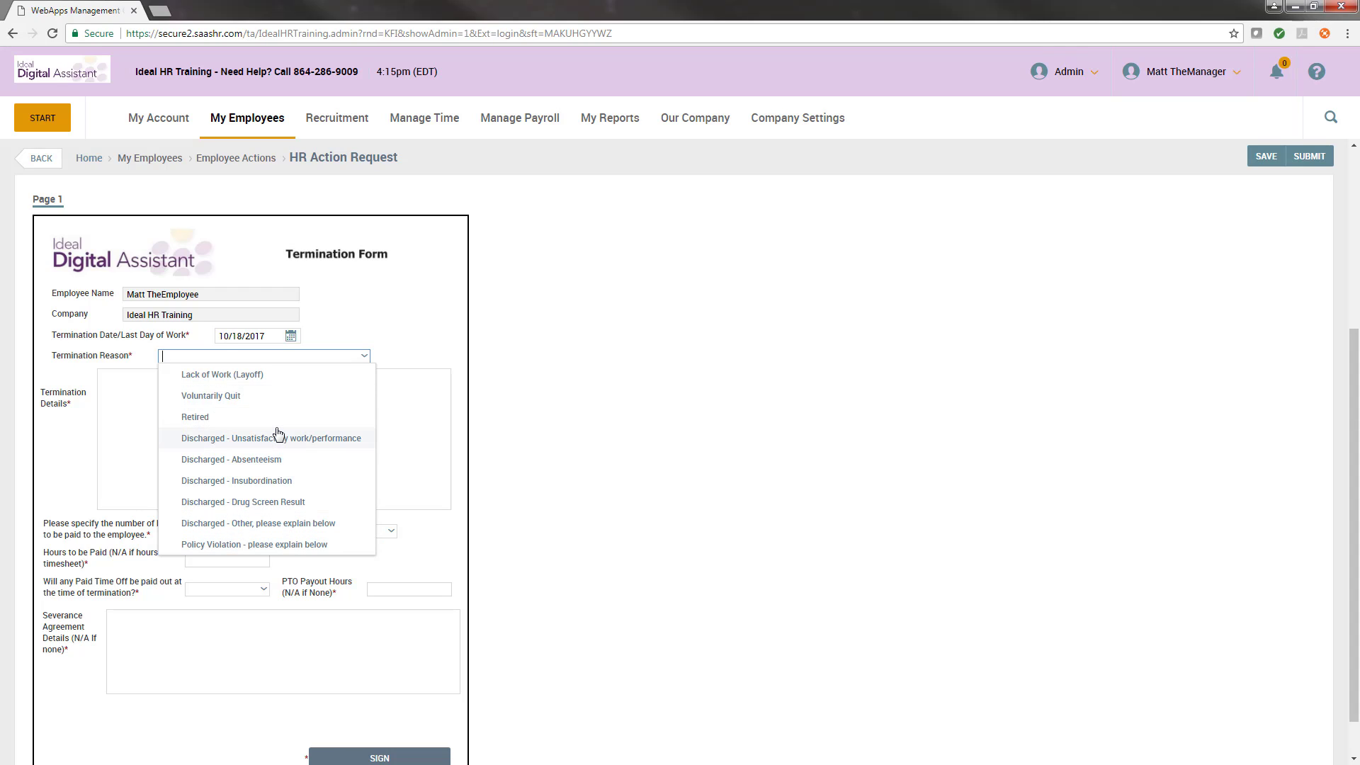
click(254, 544)
click(203, 456)
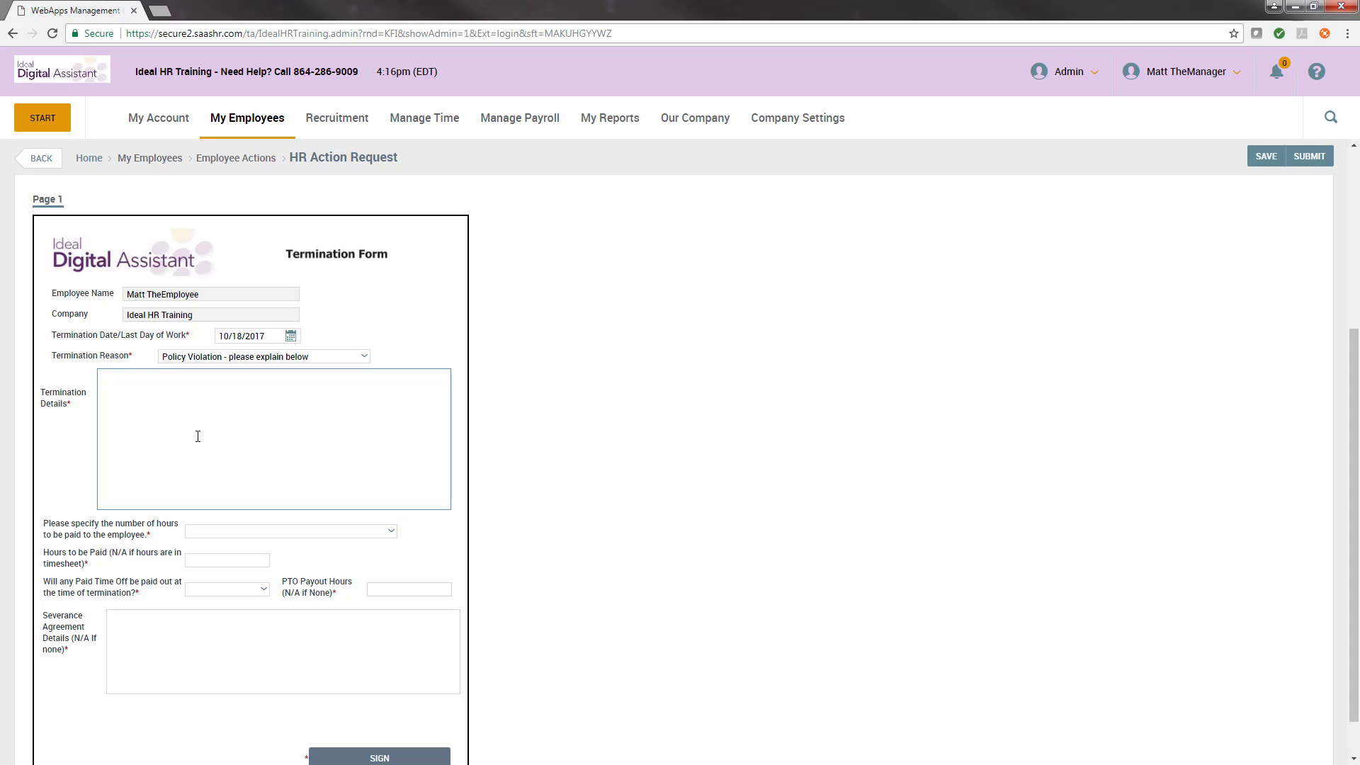
text(Termination details.)
Step: Specify the pay option as Salaried Employee Worked Partial Pay Period (Listed Below) and enter 40.0 hours to be paid
click(202, 529)
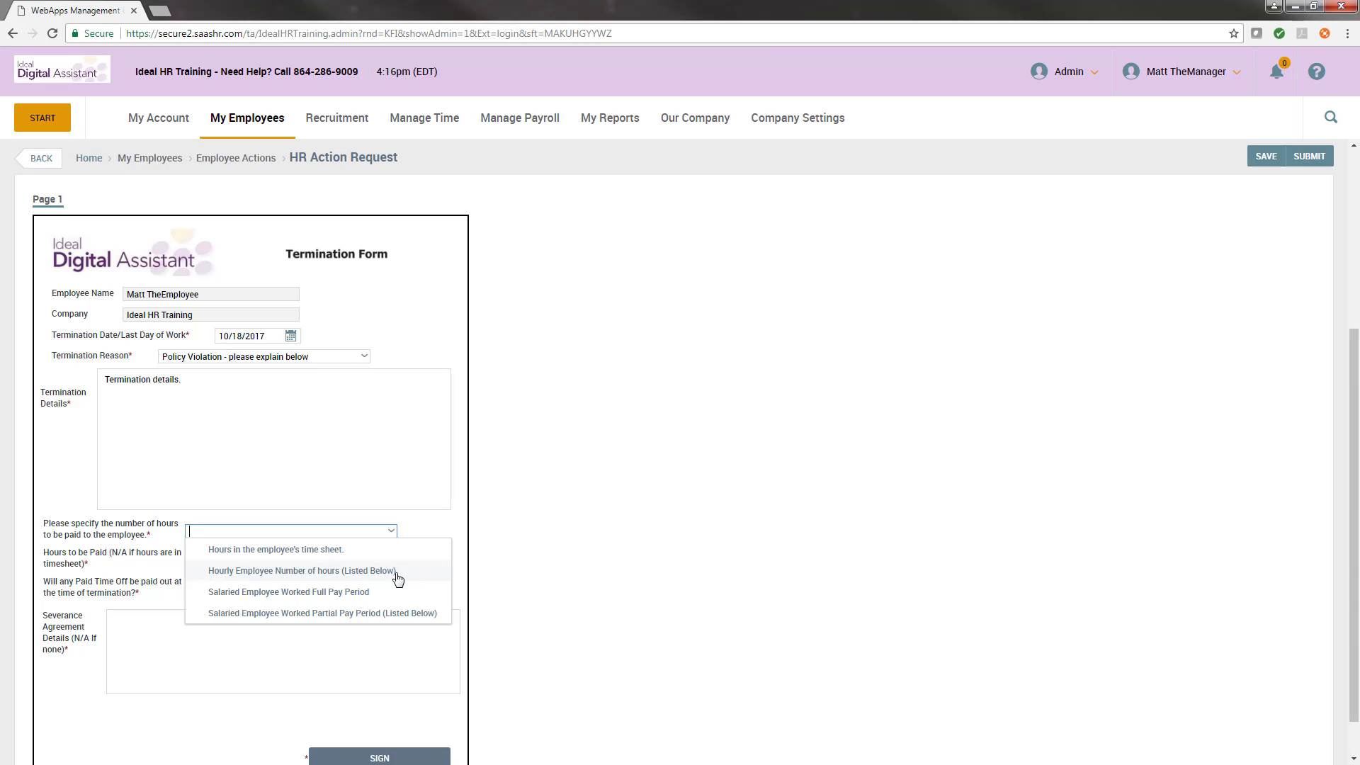
click(398, 579)
click(382, 536)
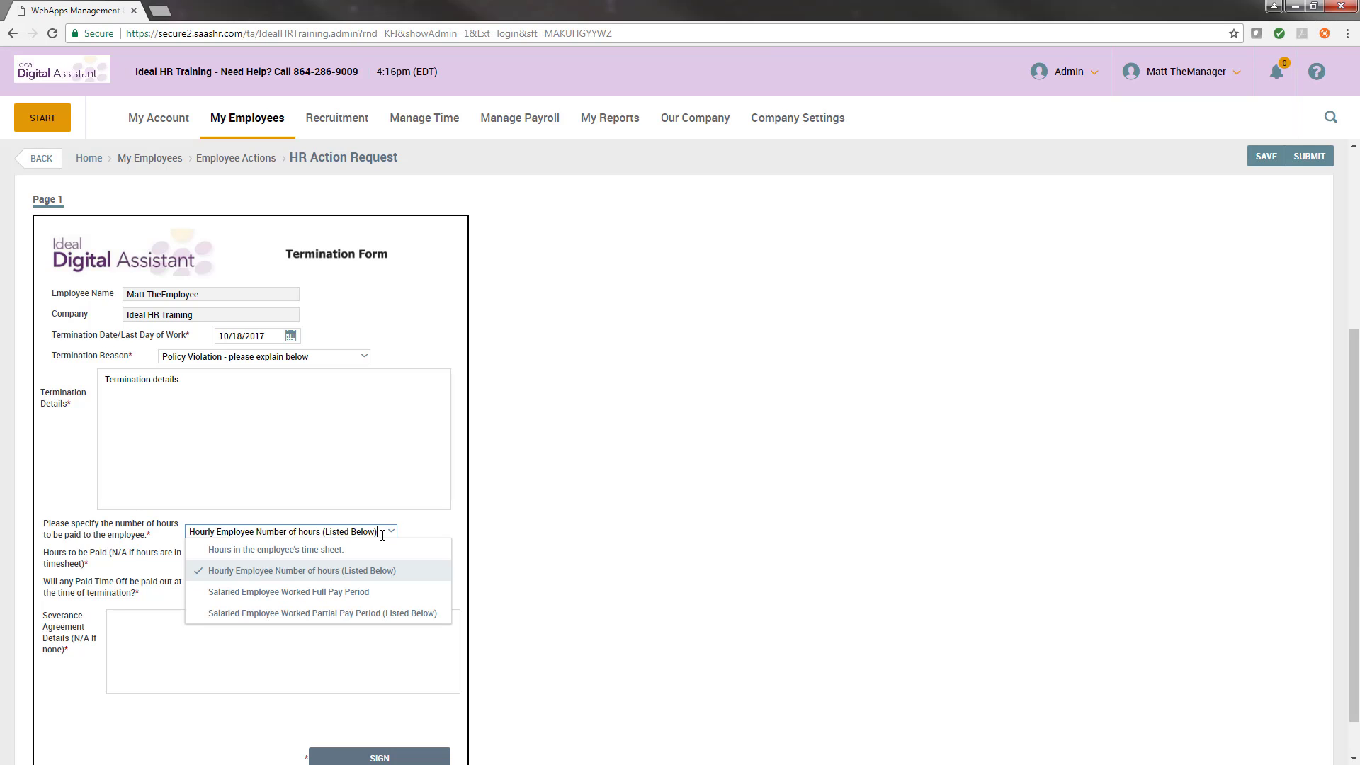
click(376, 615)
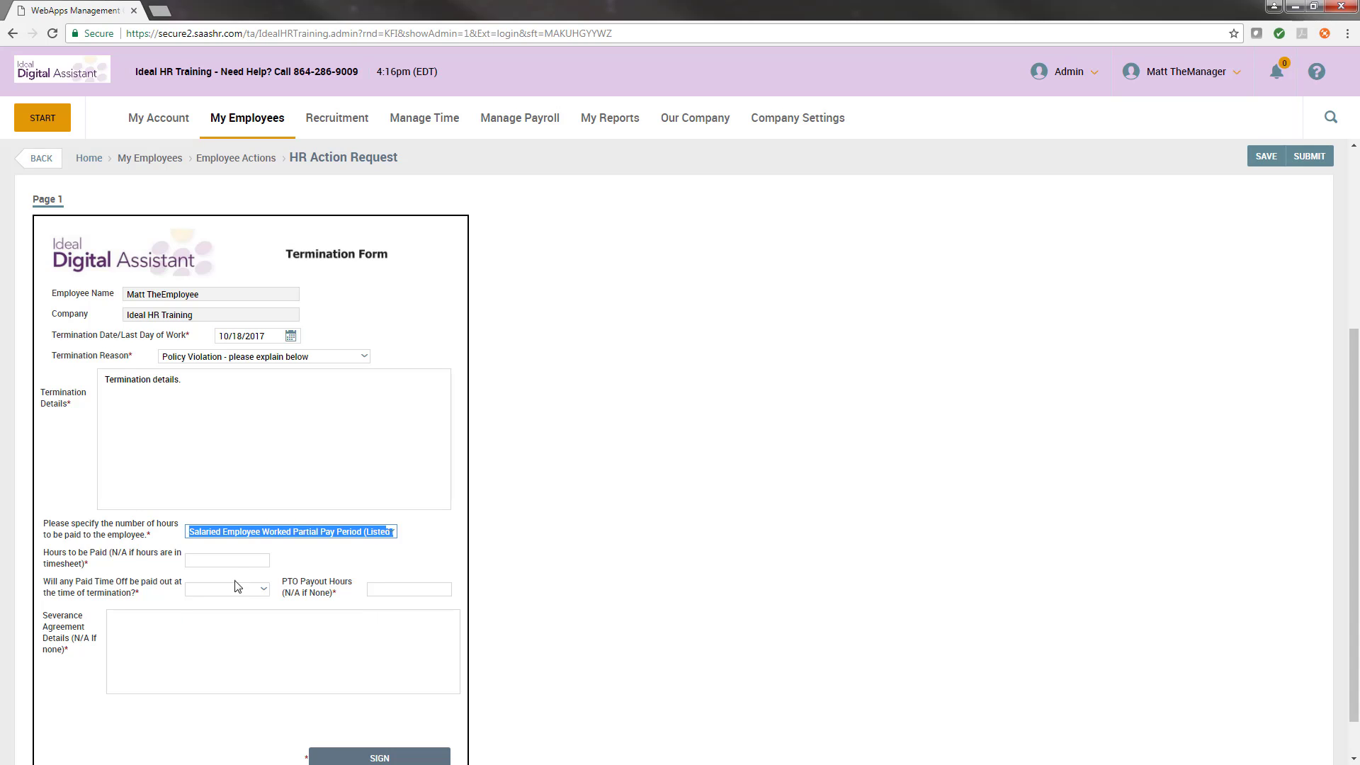
click(227, 556)
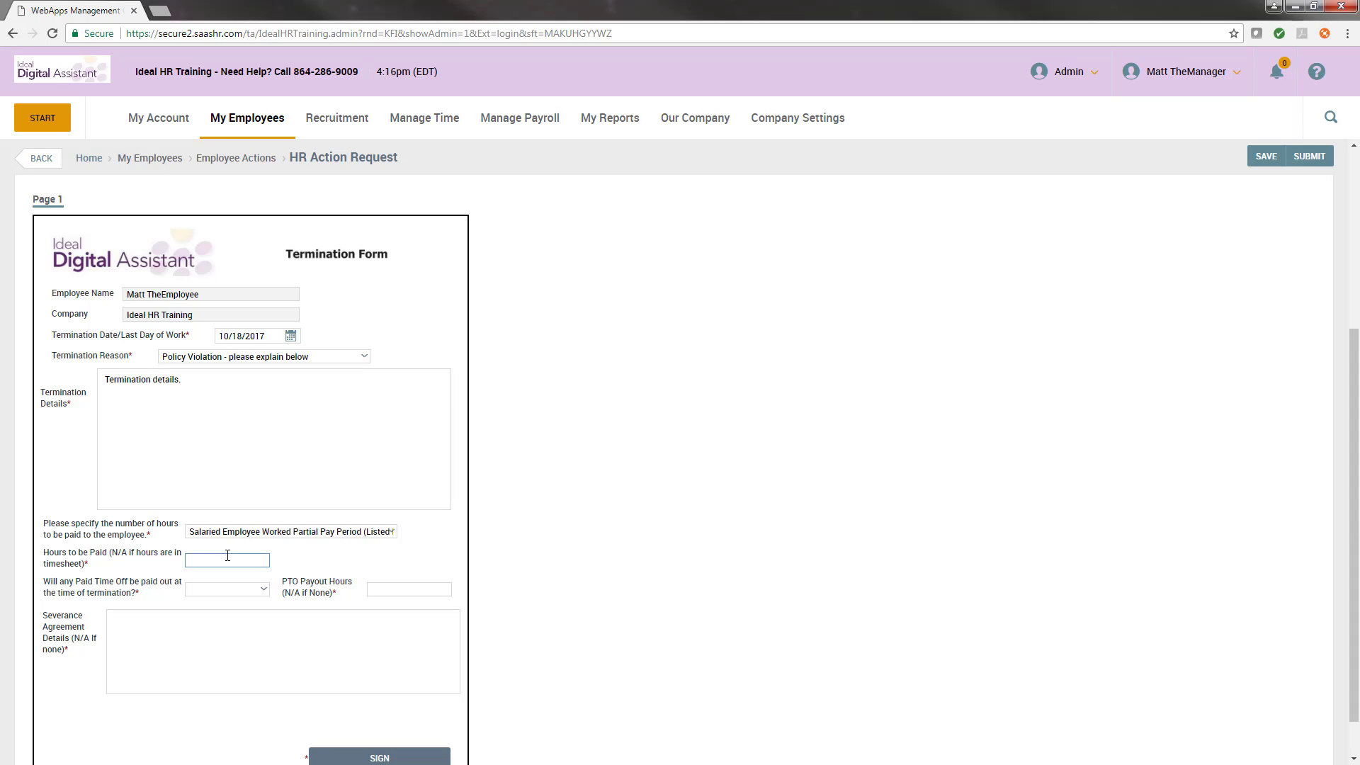
text(40.0)
Step: Set the Paid Time Off payout to Yes (Listed Right) with 8.0 PTO payout hours
scroll(71, 556, down, 1)
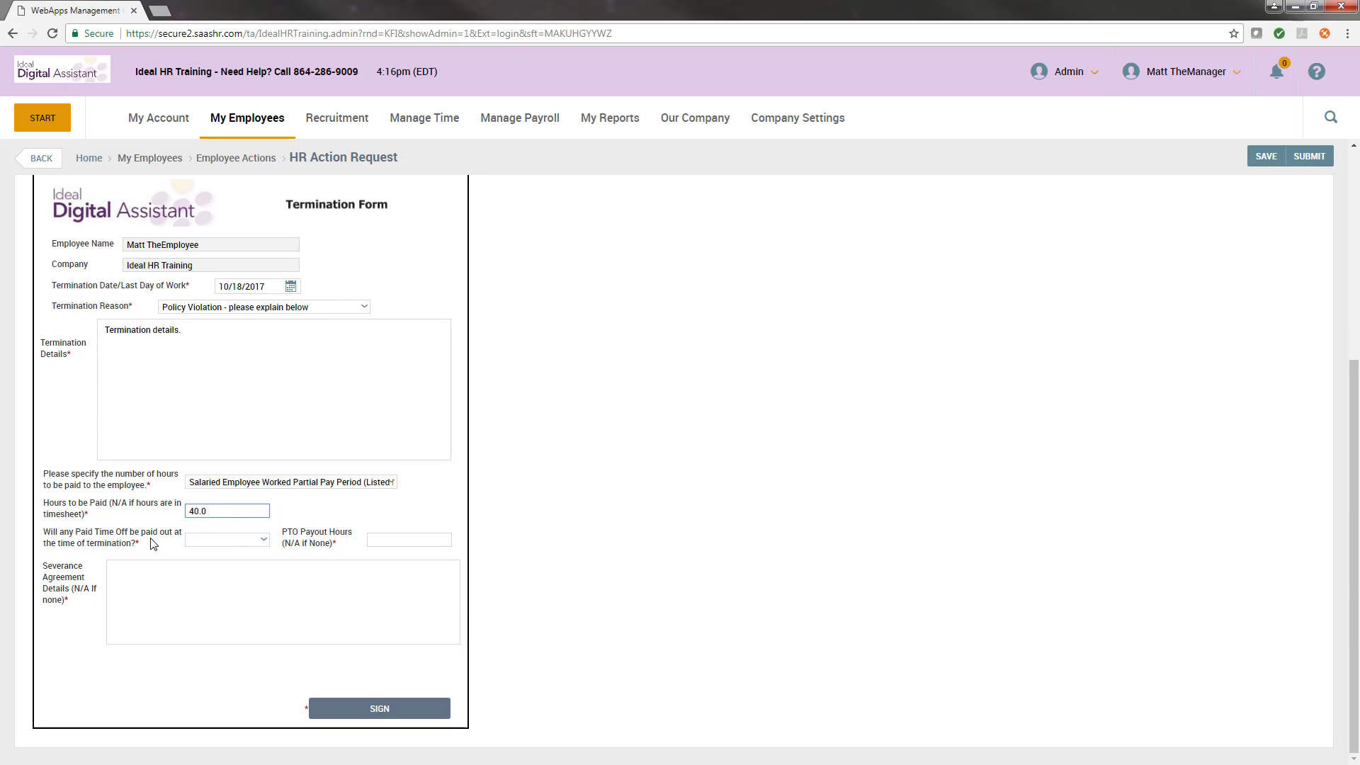
click(219, 538)
click(219, 538)
click(225, 558)
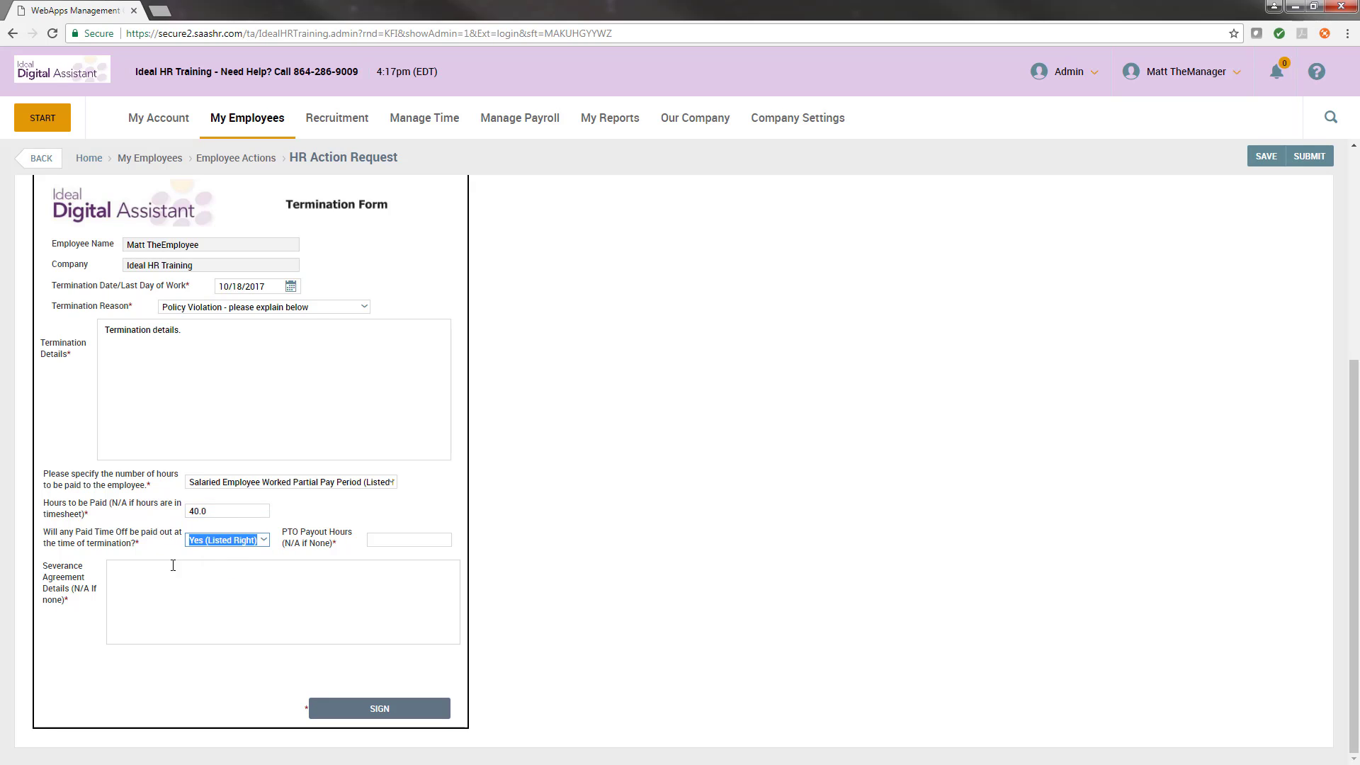
click(399, 541)
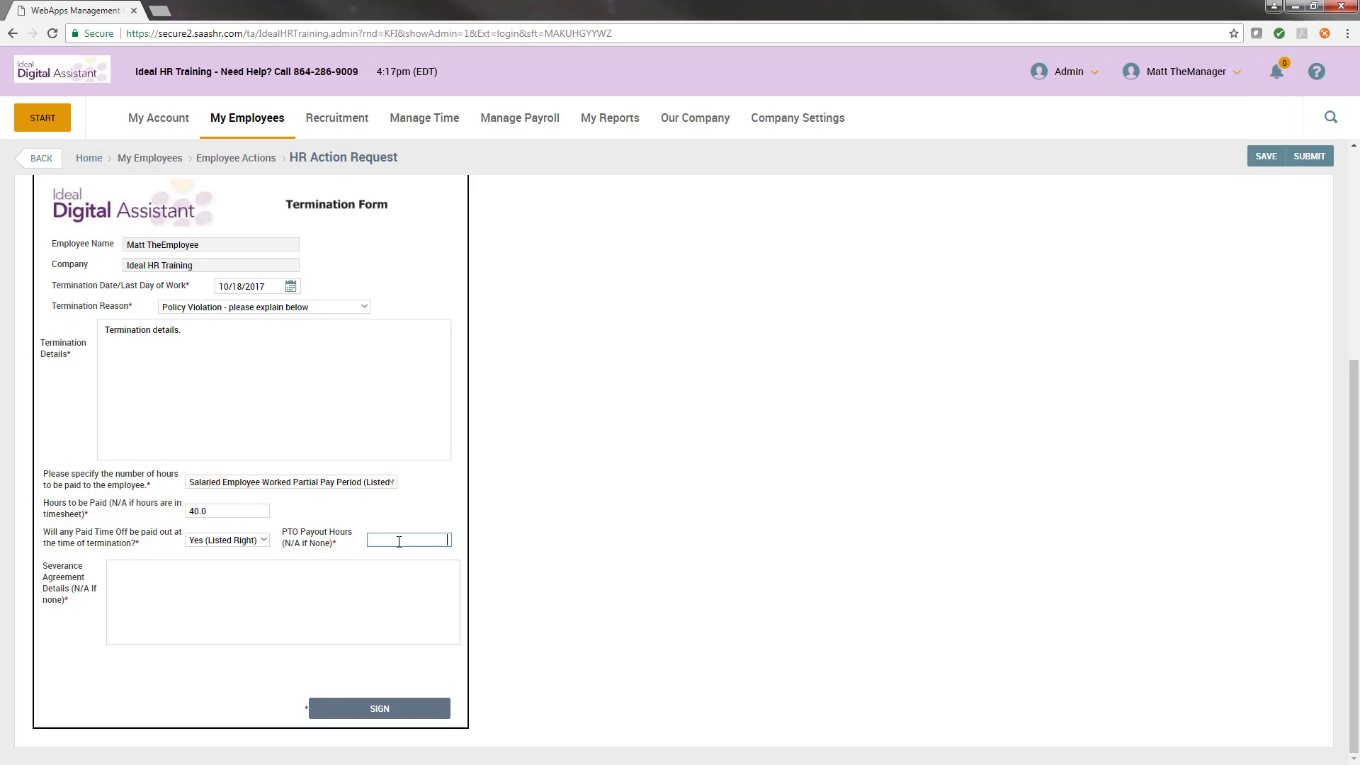
text(8.0)
Step: Set the Paid Time Off payout to No with 0 payout hours, and enter n/a for the severance agreement details
click(237, 540)
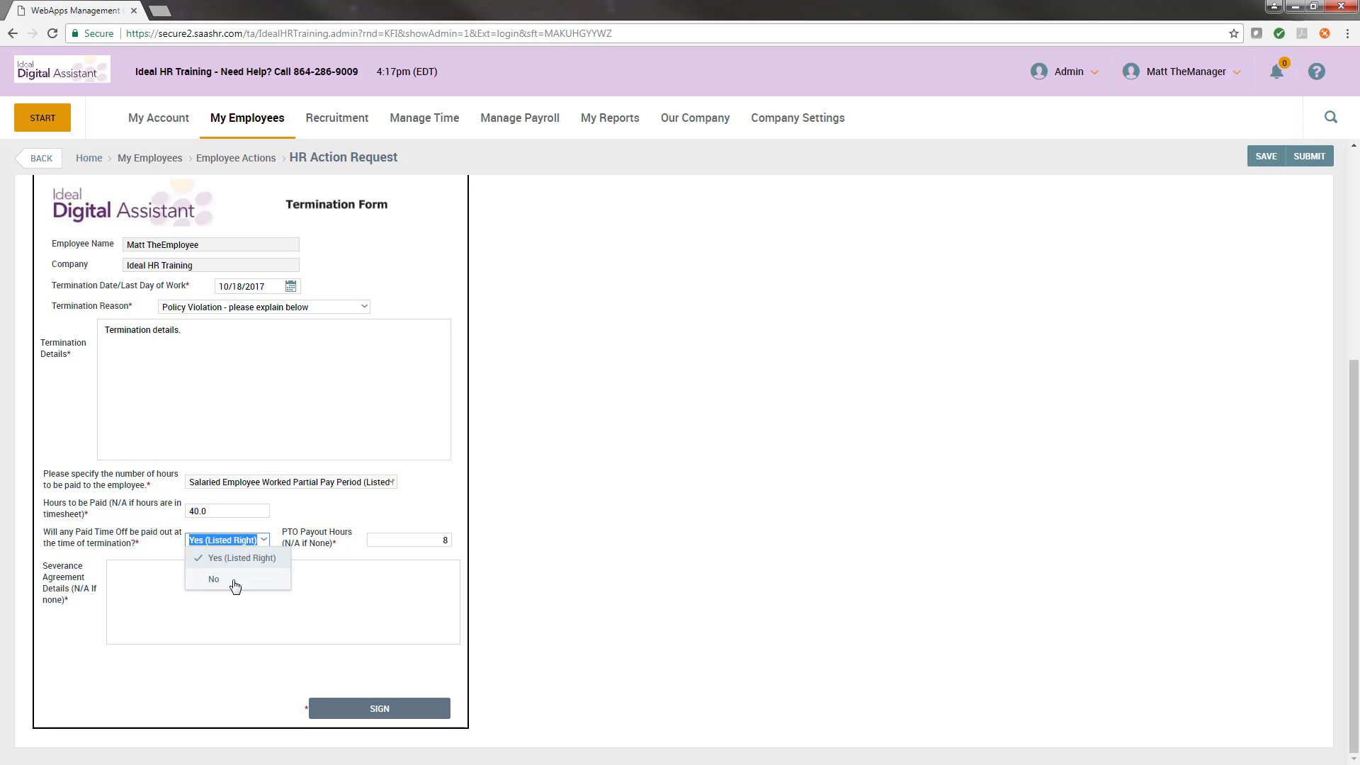
click(236, 577)
key(Tab)
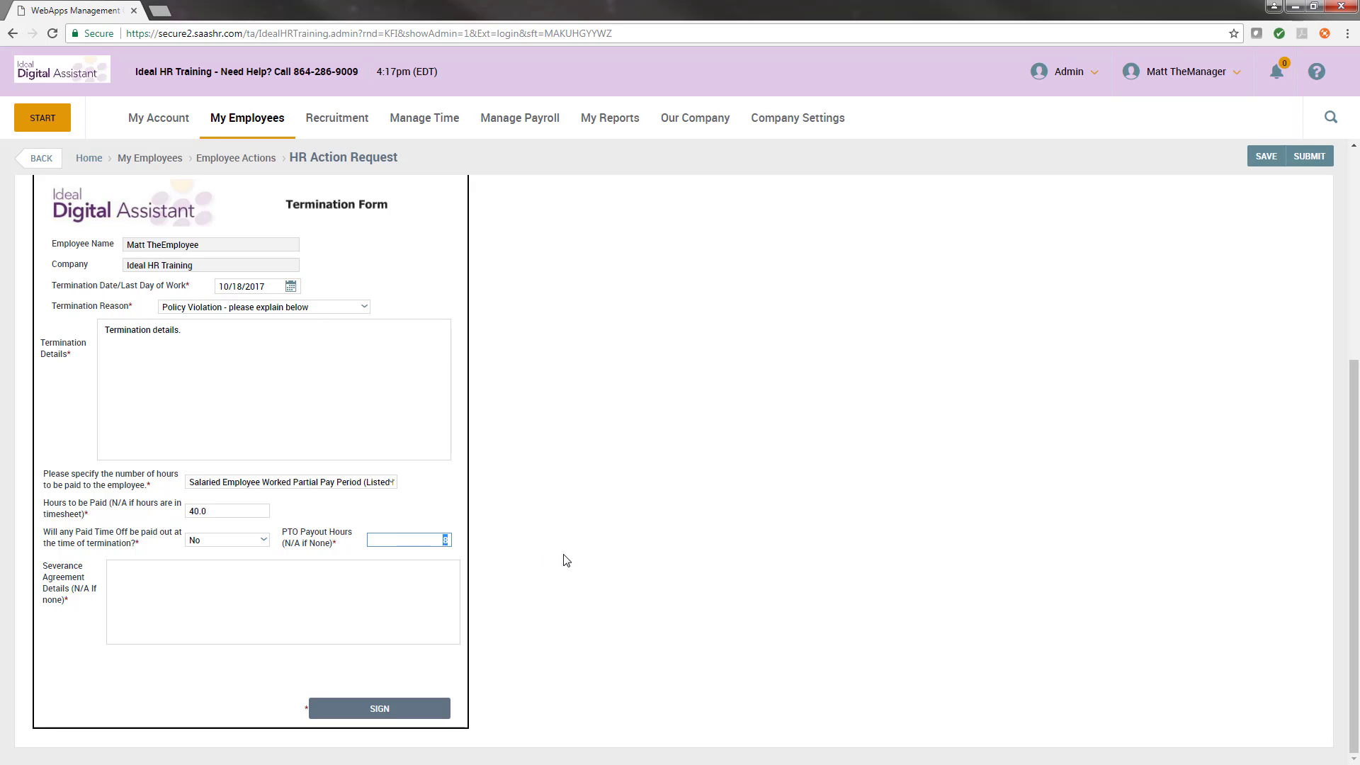
text(0)
click(195, 599)
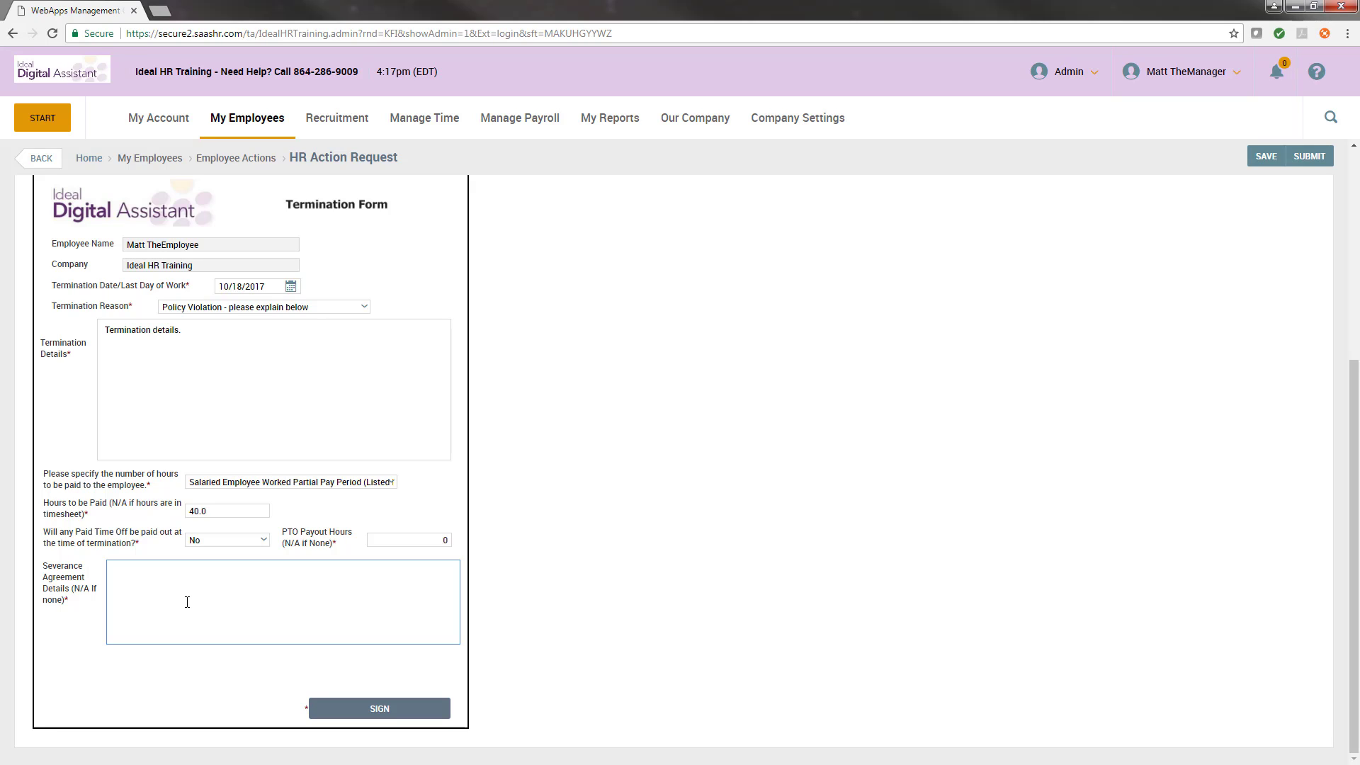
text(n/a)
Step: Sign the termination form by entering the login password and agreeing to the terms, and submit the HR action request
click(357, 711)
click(622, 426)
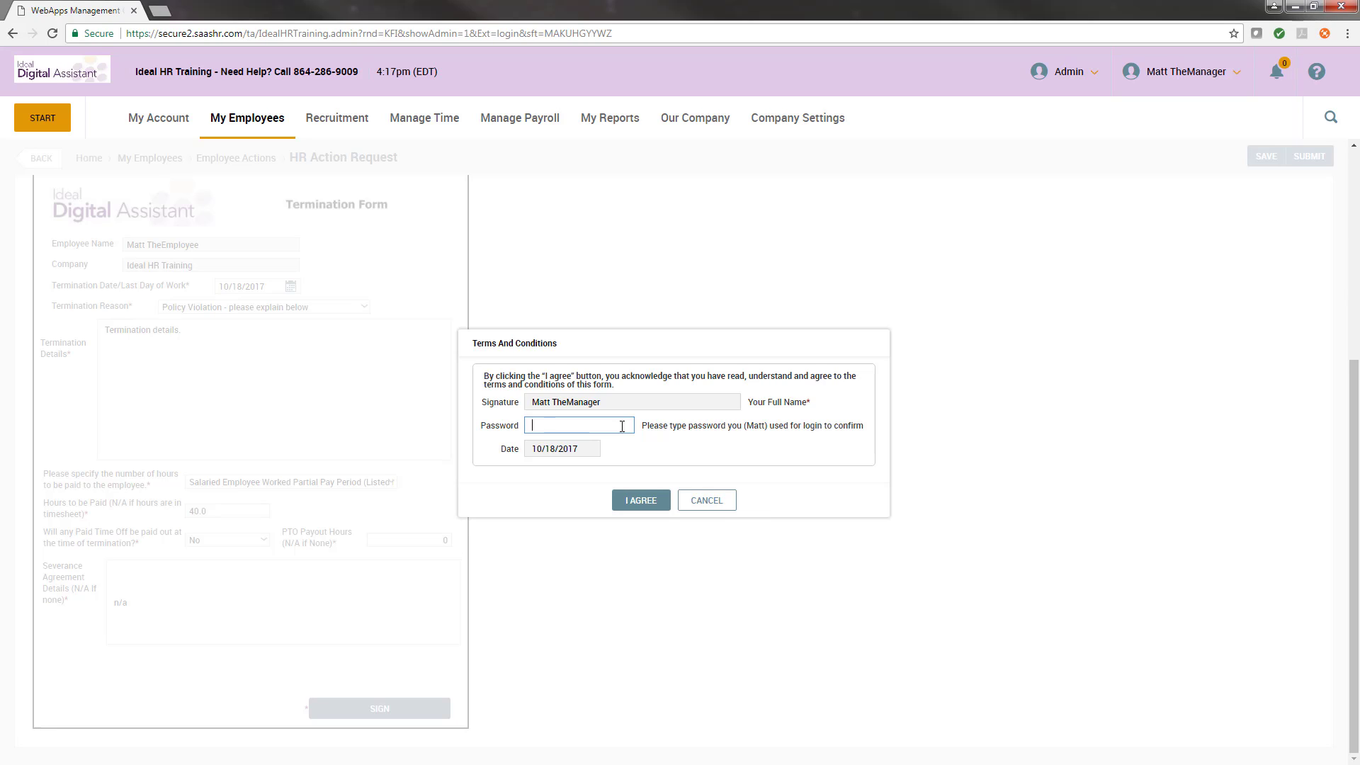
text(••••••••••)
click(635, 503)
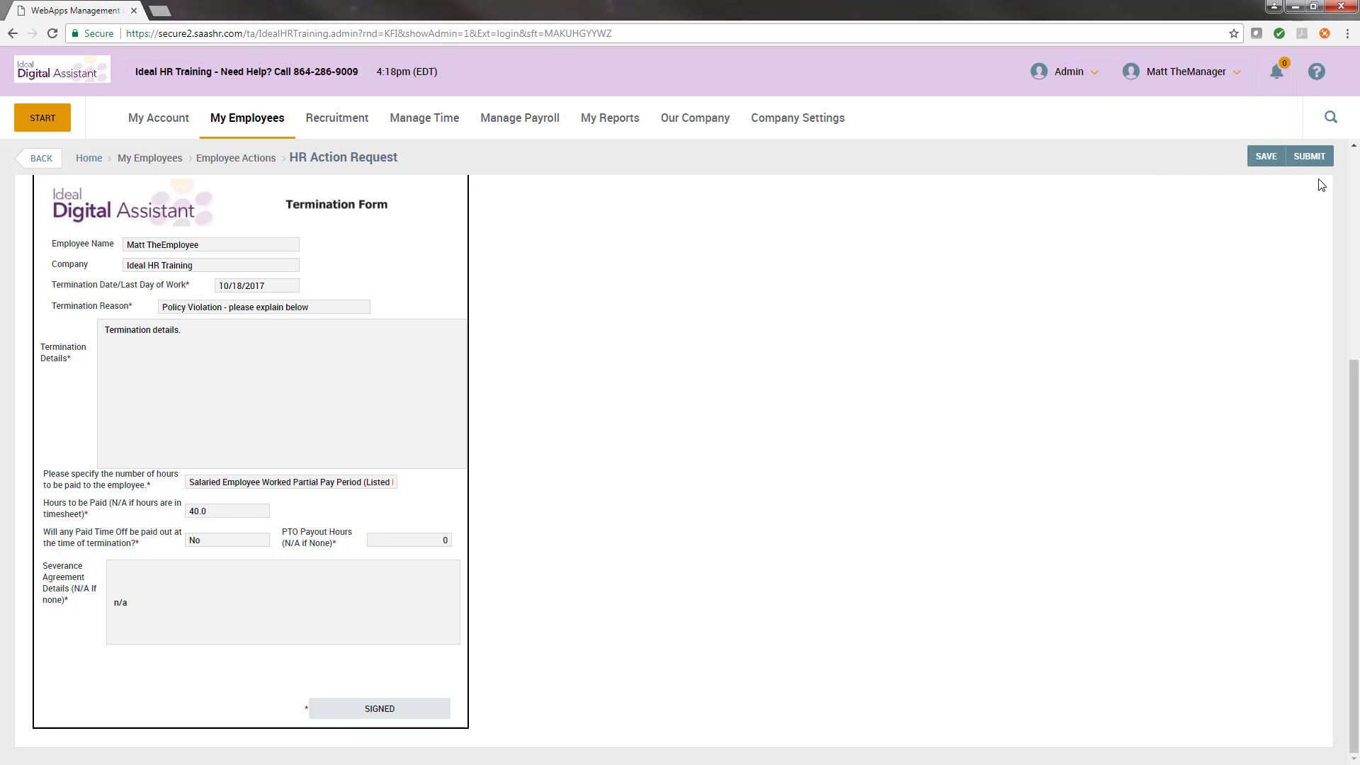
click(1310, 157)
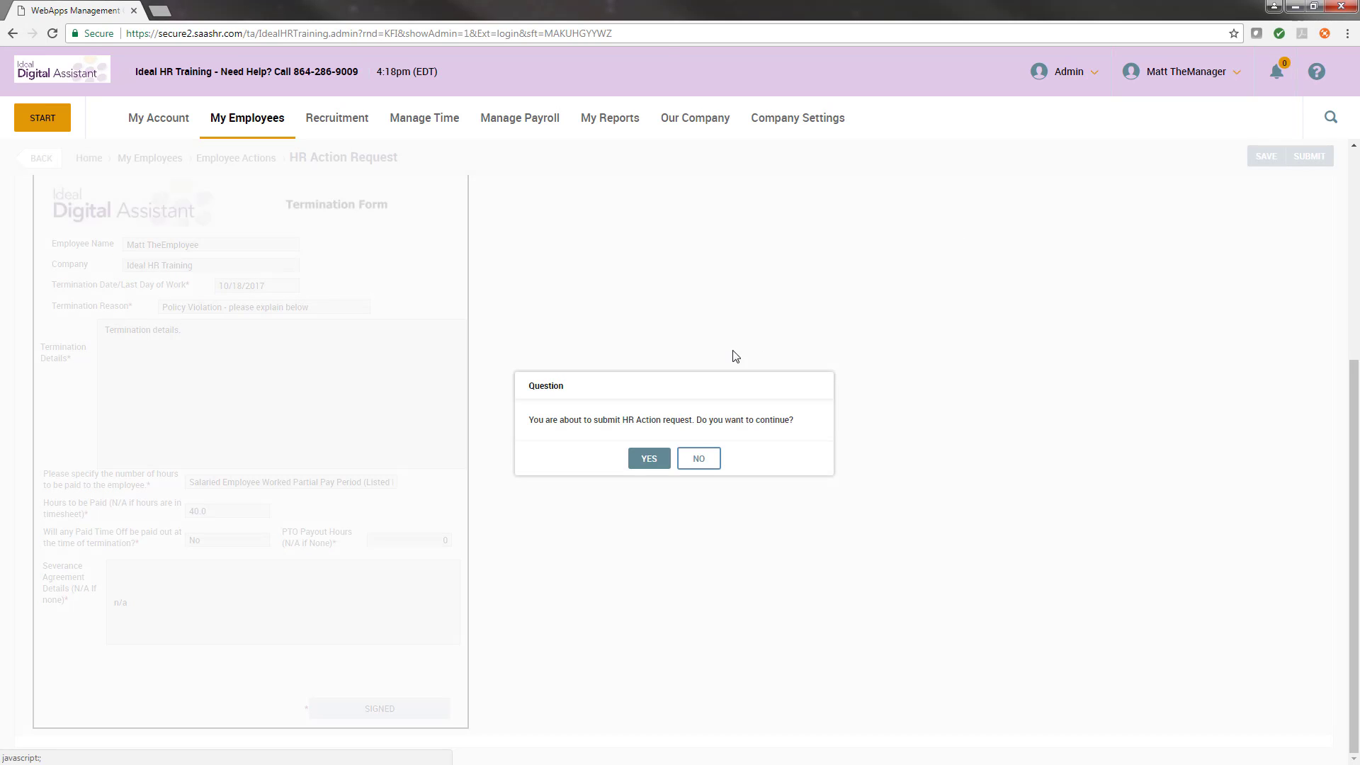
click(648, 457)
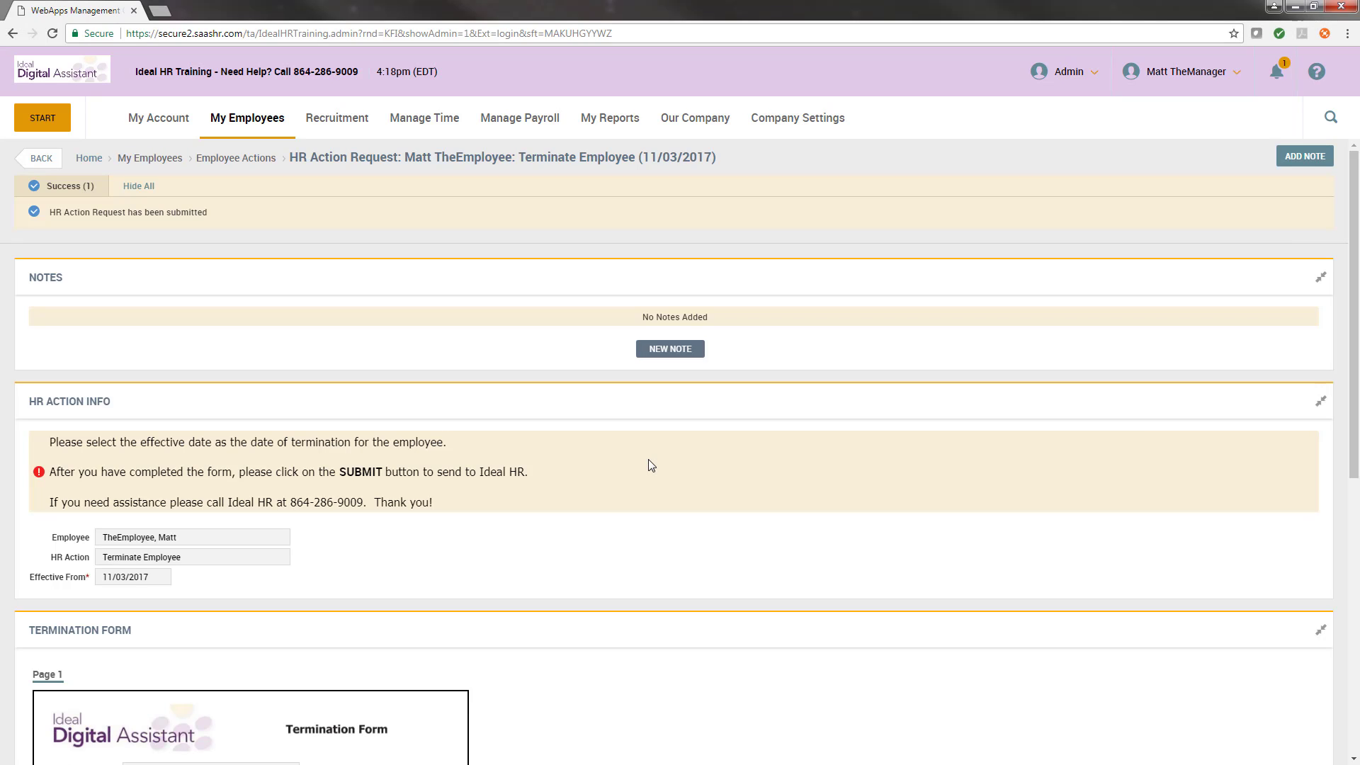